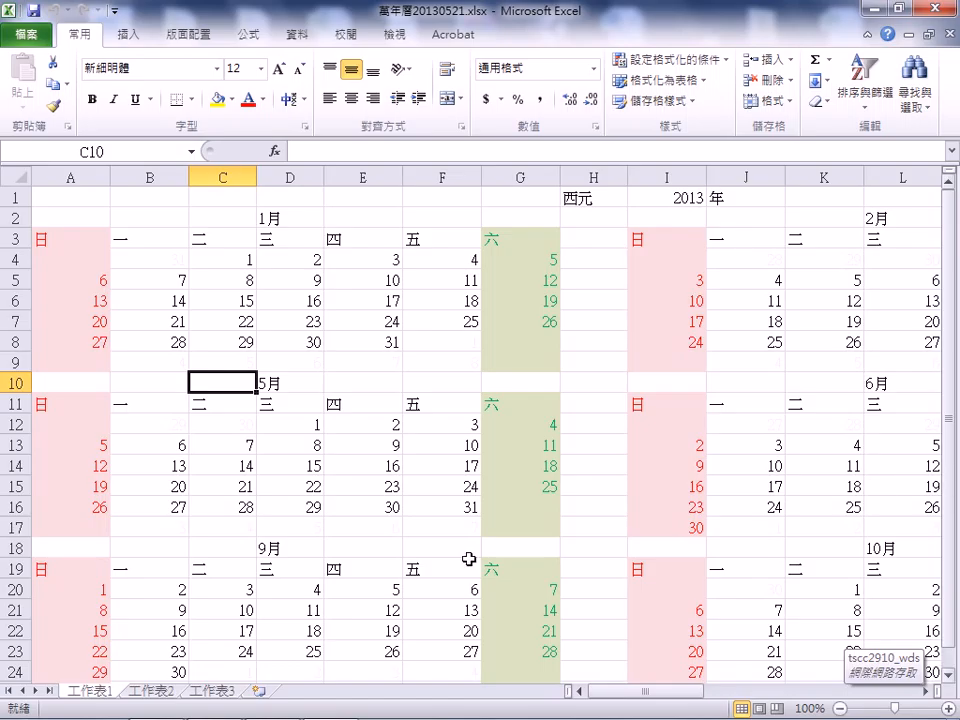
# Step: Set the calendar sheet's page margins to narrow (窄) and its orientation to landscape (橫向)
pyautogui.moveTo(650, 697); pyautogui.dragTo(594, 671)
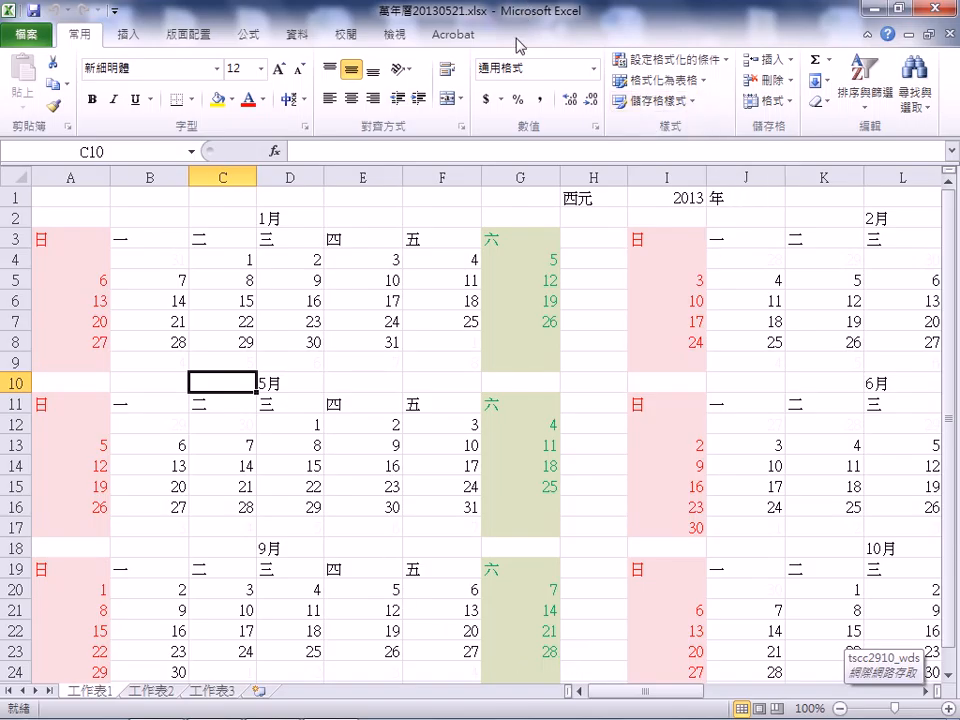
pyautogui.click(185, 36)
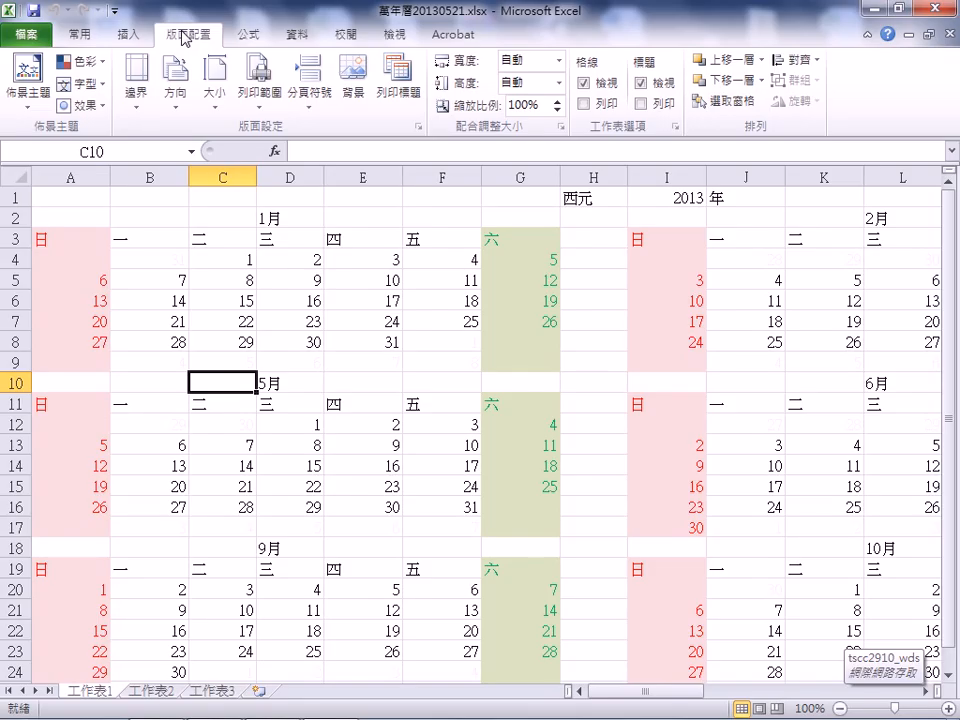
pyautogui.click(137, 113)
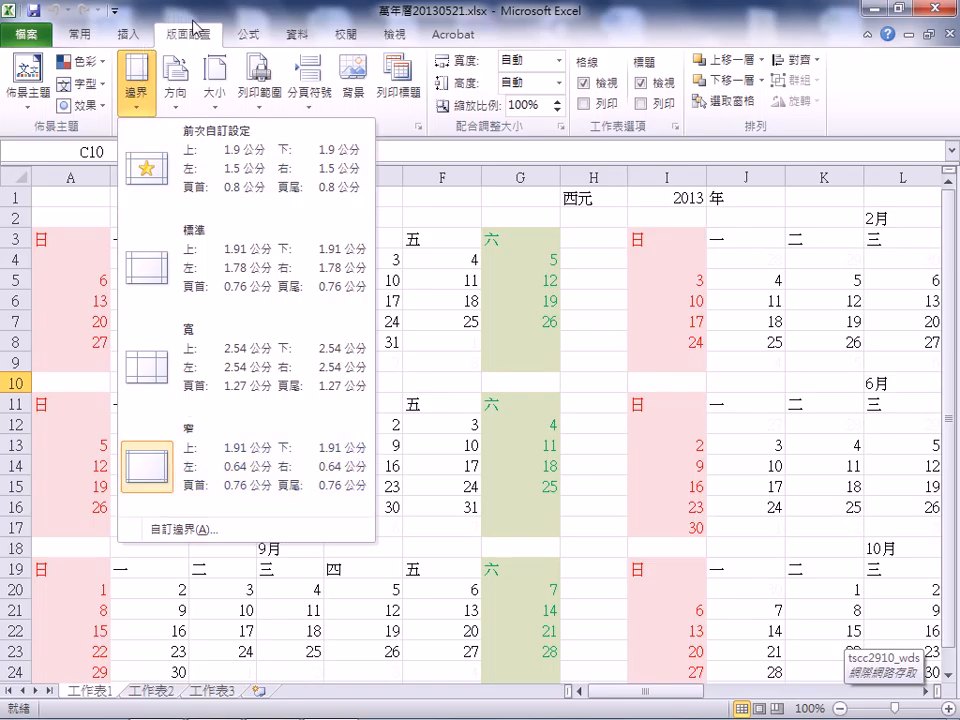
pyautogui.click(185, 468)
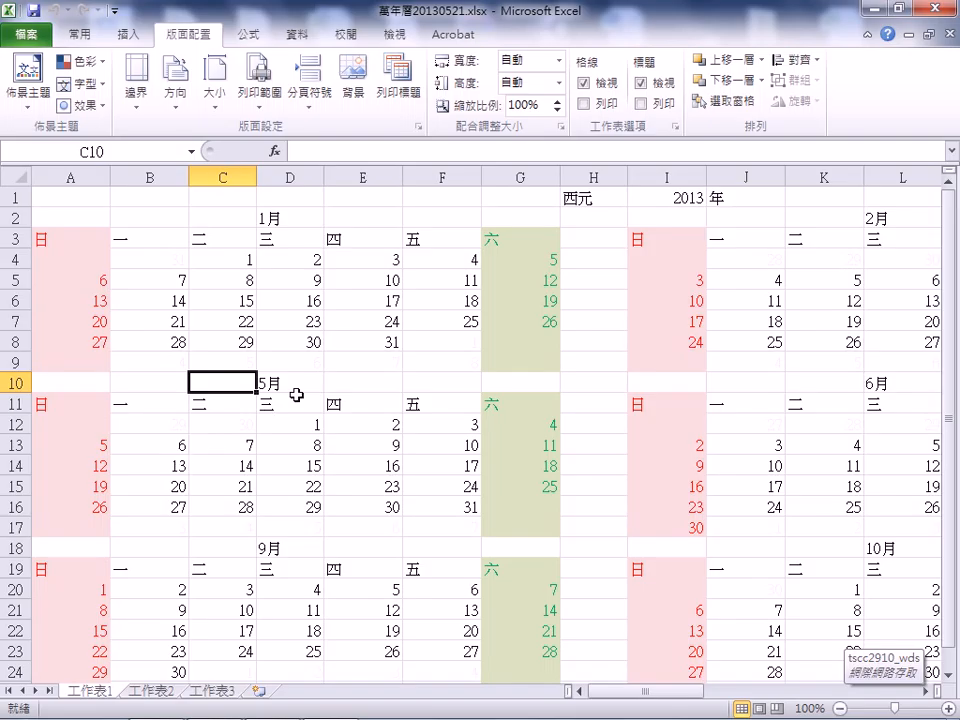
pyautogui.click(175, 88)
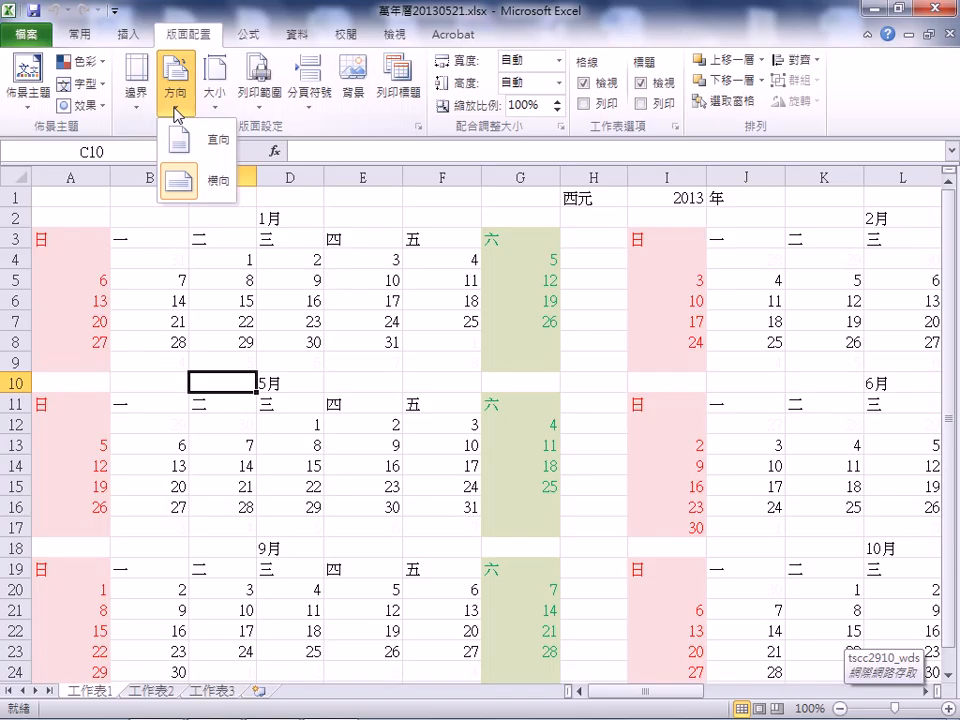
pyautogui.click(188, 190)
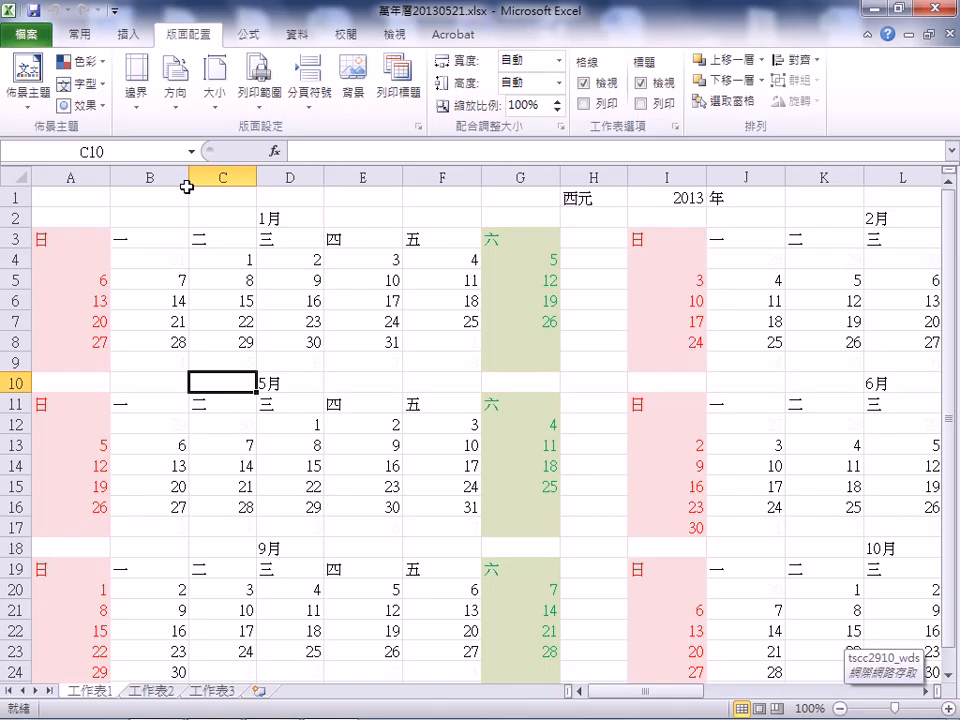
# Step: Review the paper sizes available for the calendar sheet
pyautogui.click(222, 108)
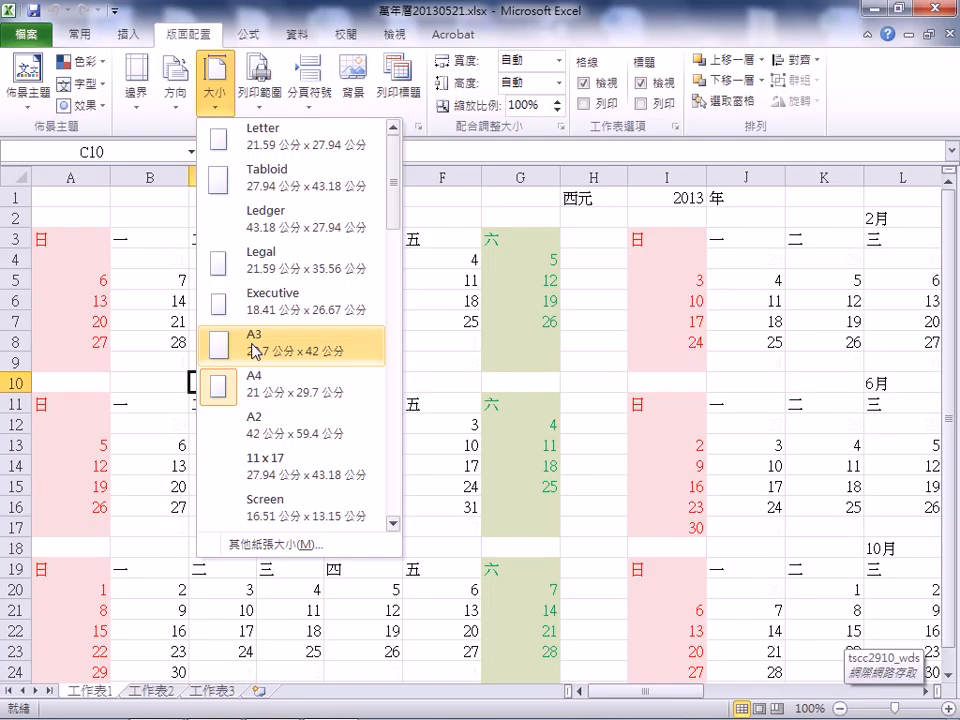
pyautogui.click(325, 10)
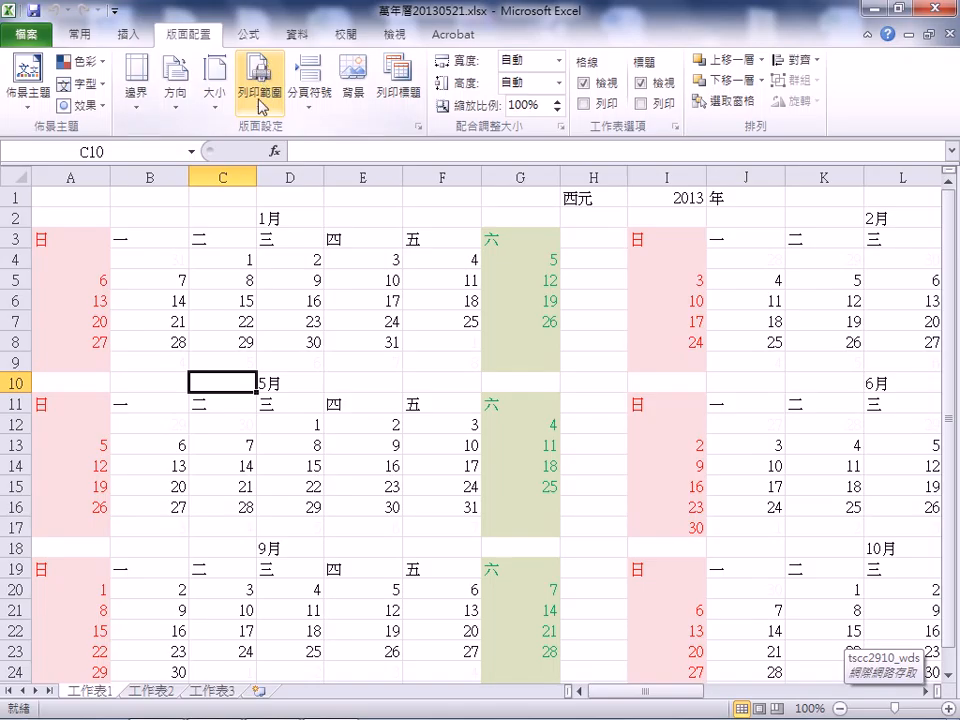
# Step: Set the whole twelve-month calendar, range A1:AE25, as the print area
pyautogui.moveTo(935, 717)
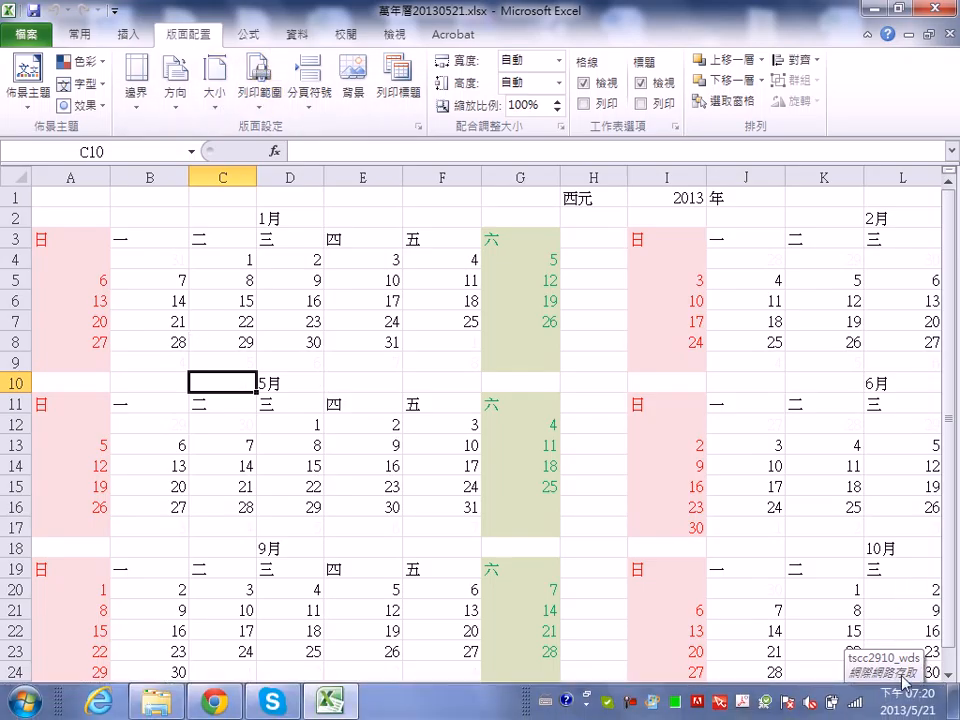
pyautogui.moveTo(951, 622); pyautogui.dragTo(950, 645)
pyautogui.moveTo(680, 690); pyautogui.dragTo(896, 687)
pyautogui.scroll(-1, 845, 517)
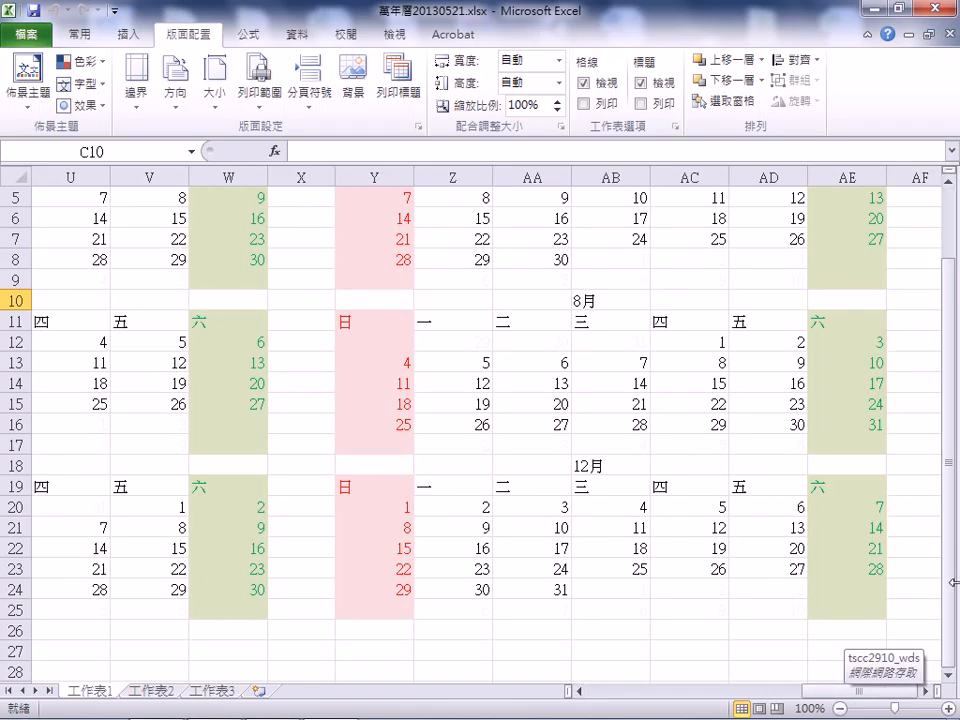
pyautogui.click(876, 610)
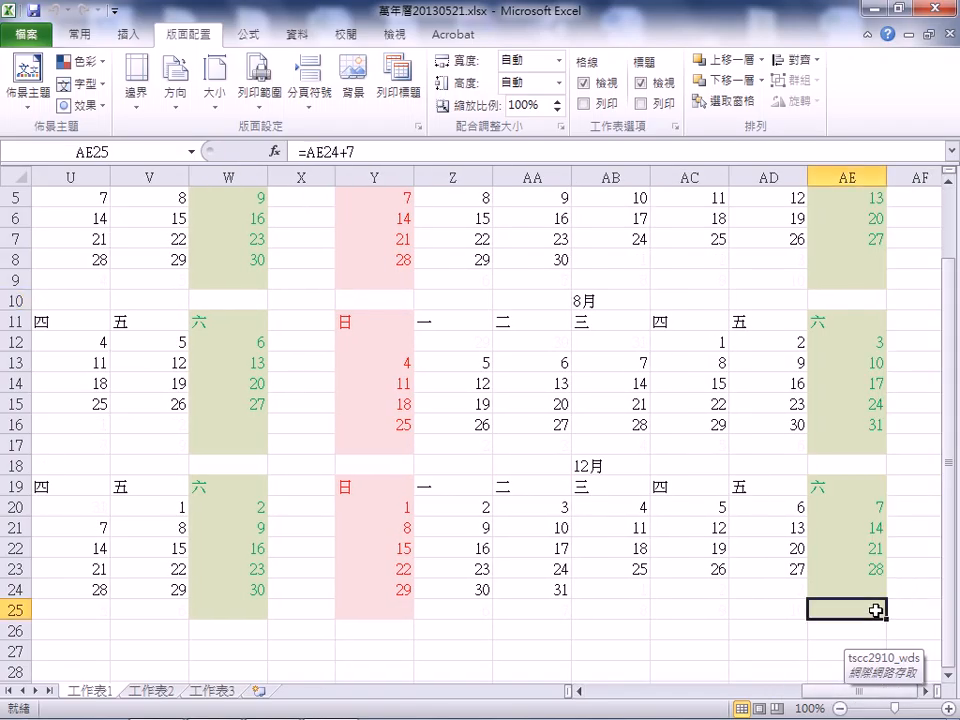
pyautogui.moveTo(876, 610); pyautogui.dragTo(86, 205)
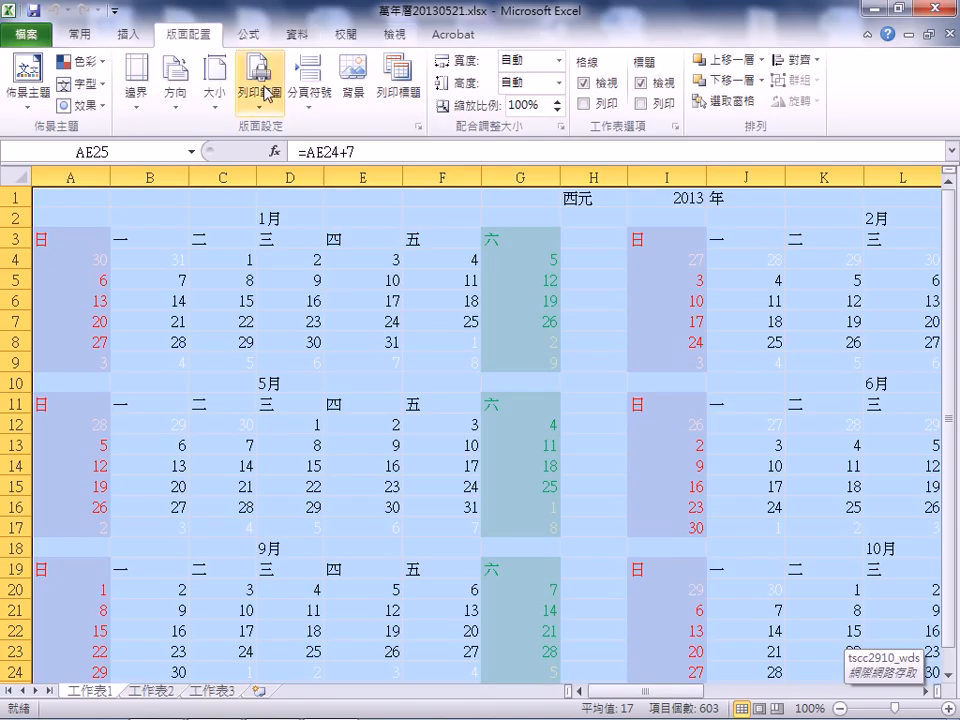
pyautogui.click(262, 108)
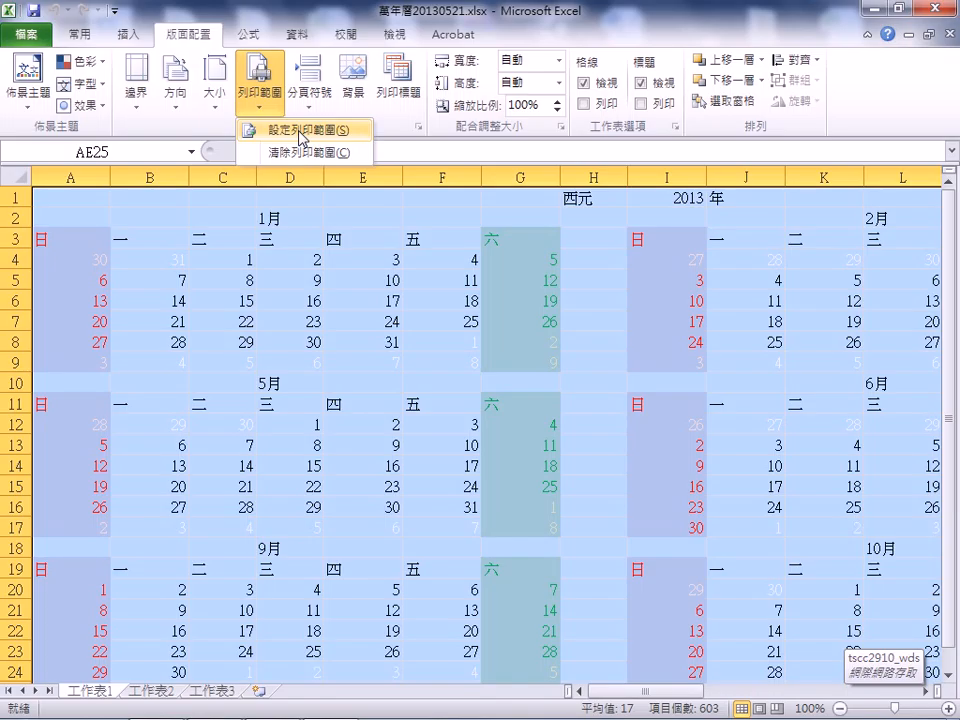
pyautogui.click(300, 131)
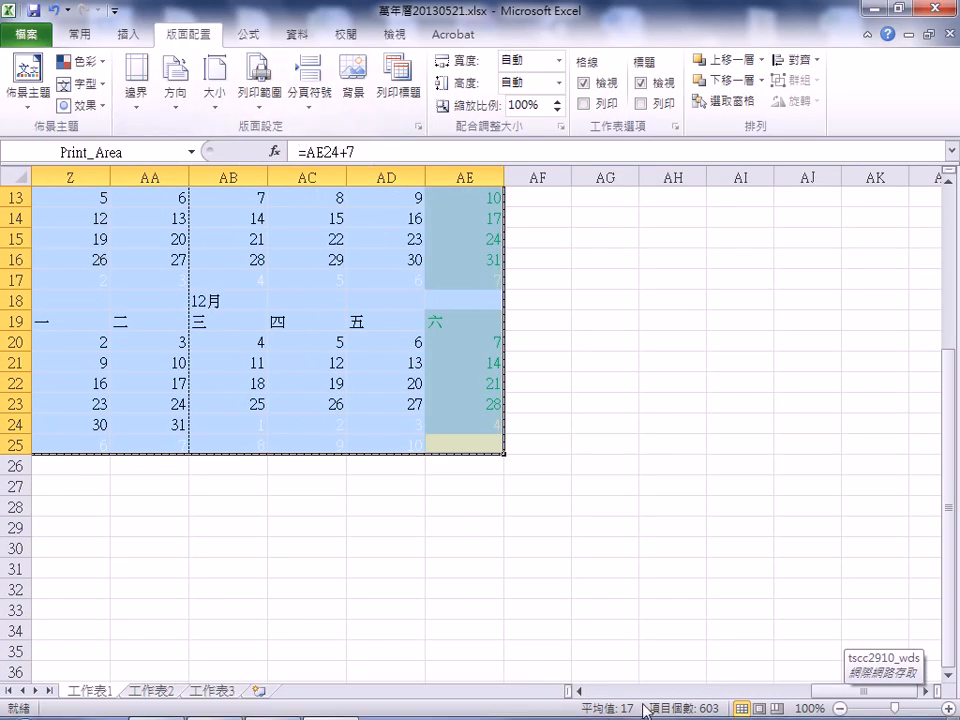
# Step: Inspect where the page breaks fall across the calendar's print area
pyautogui.click(668, 692)
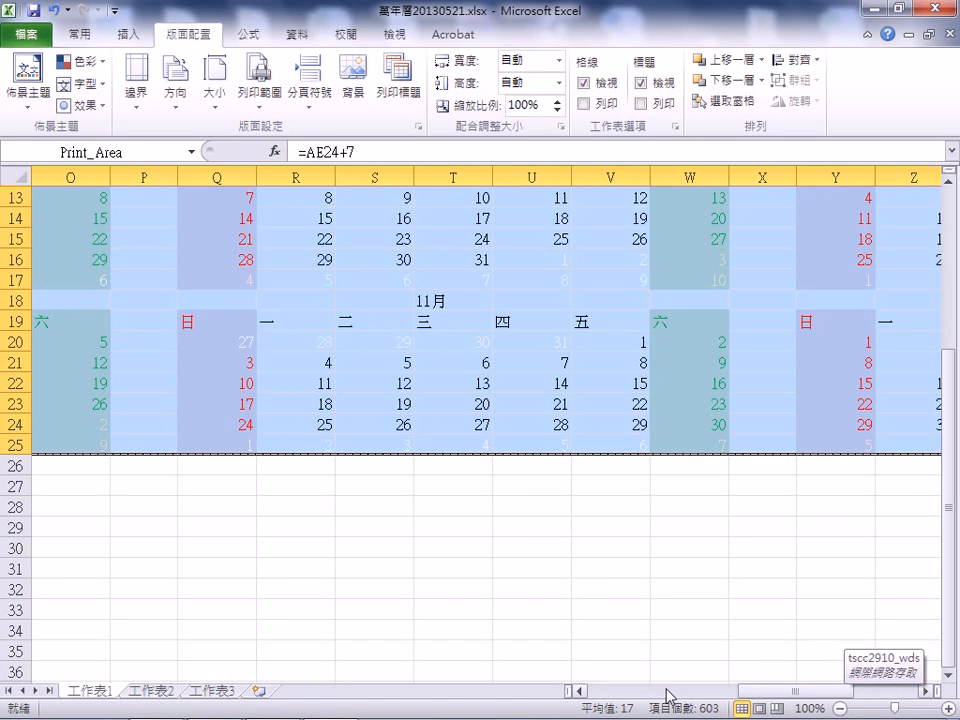
pyautogui.scroll(4, 733, 628)
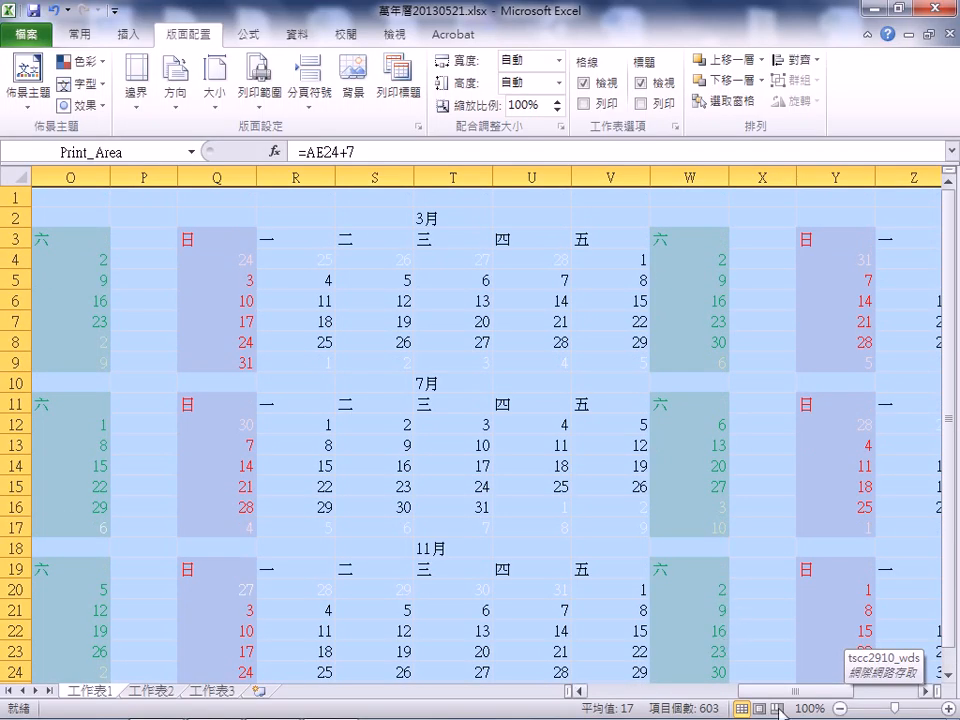
pyautogui.moveTo(784, 693); pyautogui.dragTo(720, 697)
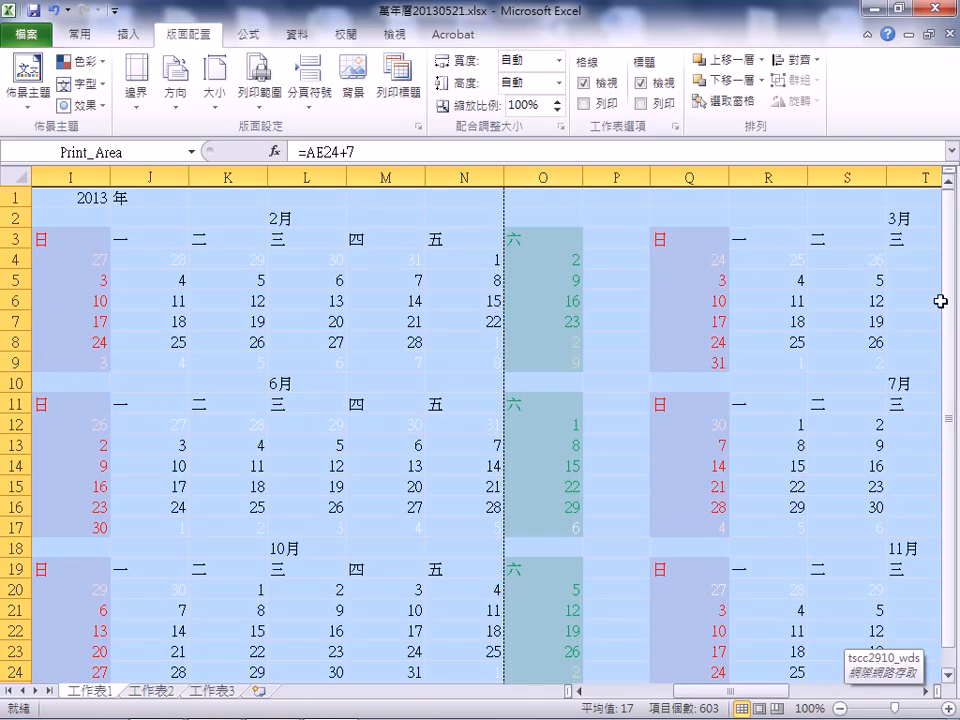
pyautogui.moveTo(765, 686); pyautogui.dragTo(697, 705)
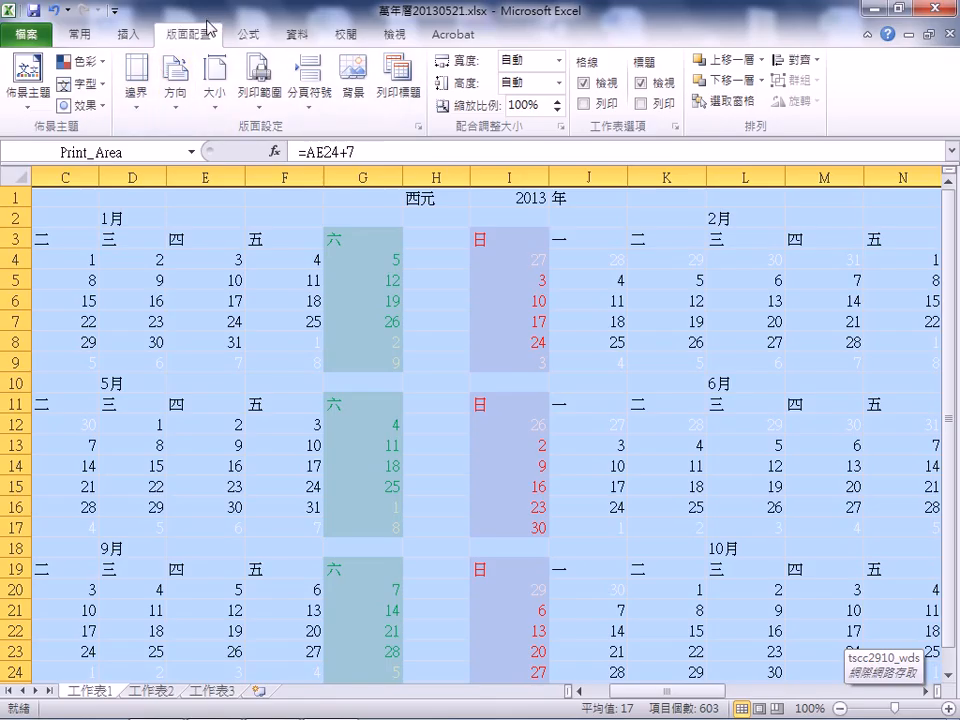
# Step: Check the page orientation and paper size chosen for the calendar sheet
pyautogui.click(181, 110)
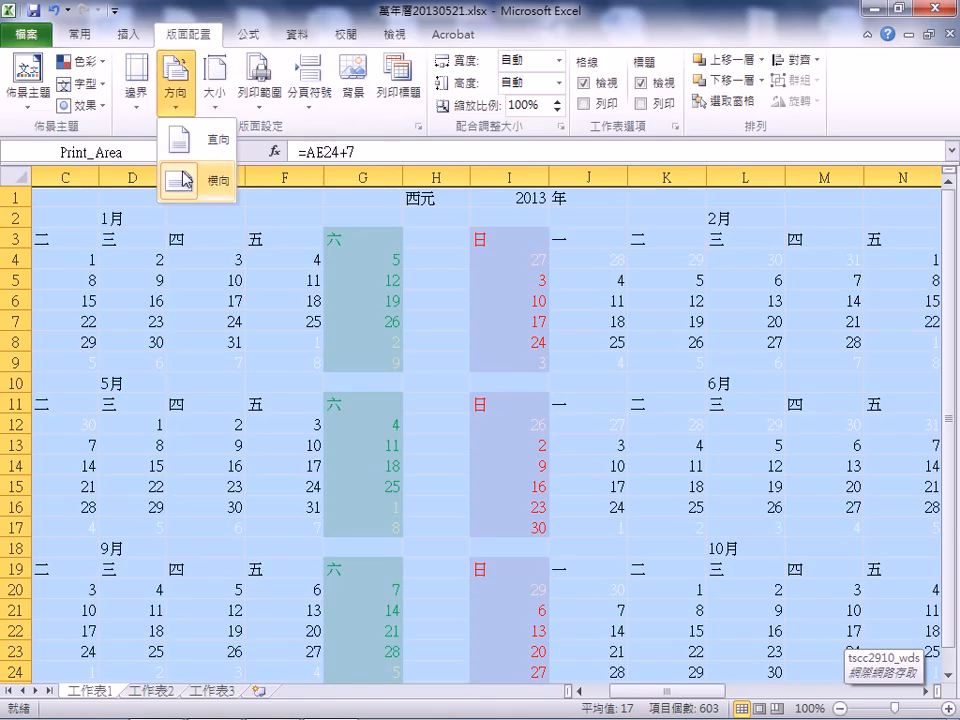
pyautogui.click(212, 35)
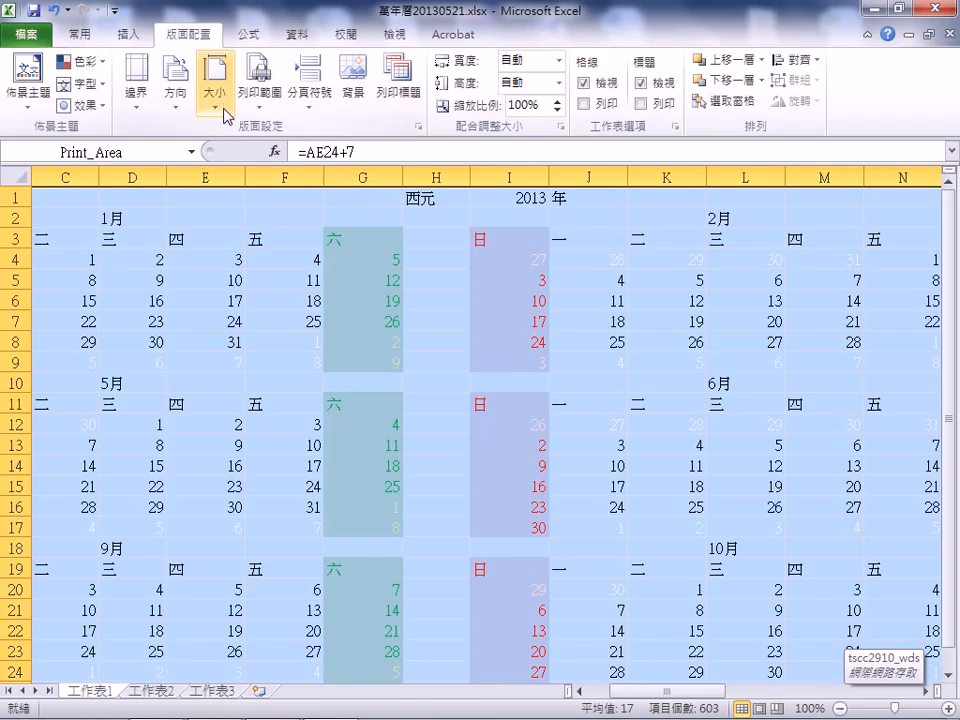
pyautogui.click(224, 113)
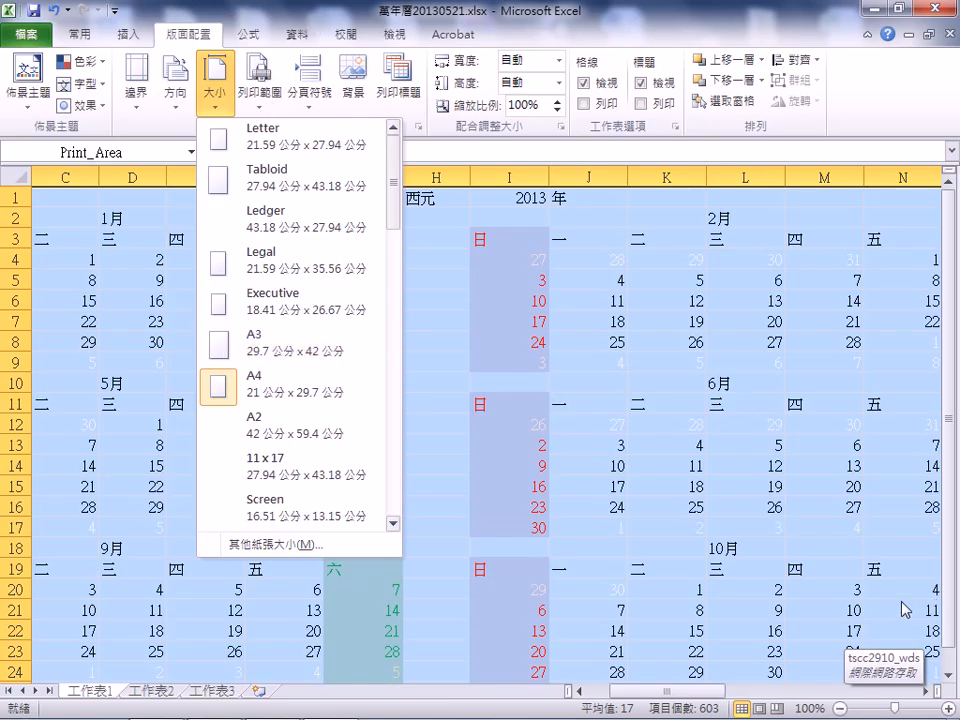
pyautogui.click(703, 322)
# Step: Reselect the whole calendar range A1:AE25 and open the print area options
pyautogui.moveTo(700, 692); pyautogui.dragTo(748, 697)
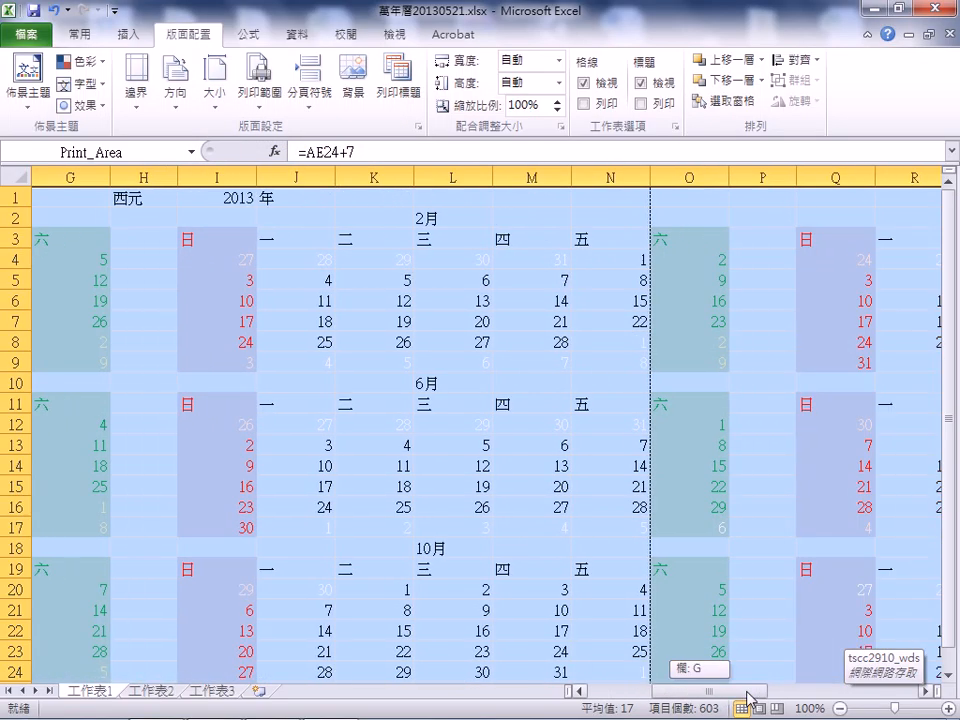
pyautogui.scroll(-4, 821, 529)
pyautogui.moveTo(753, 691); pyautogui.dragTo(921, 682)
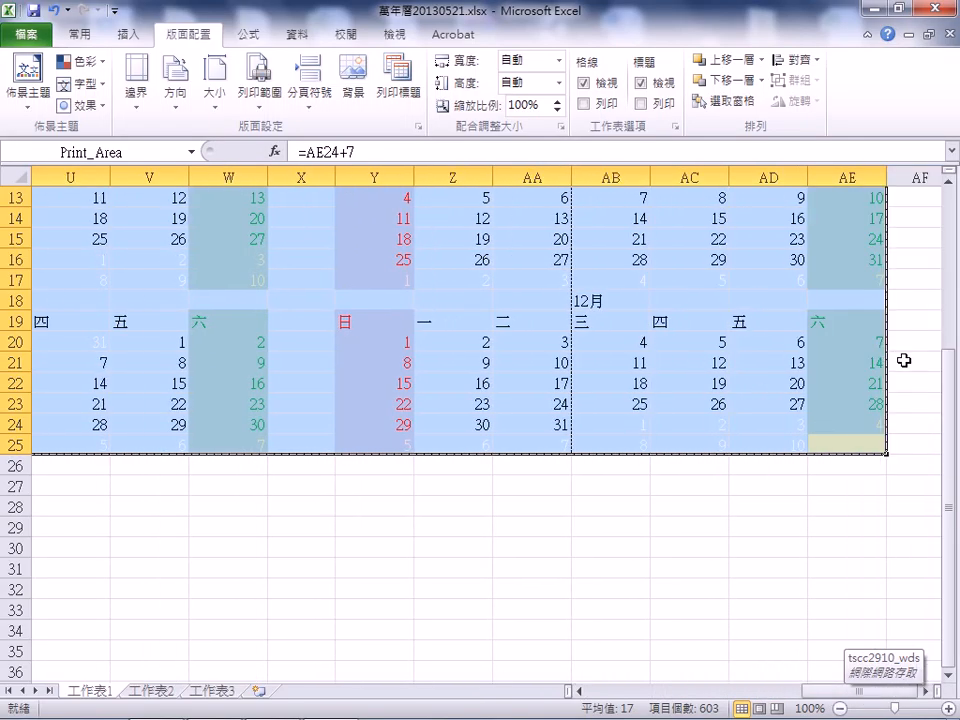
pyautogui.click(897, 463)
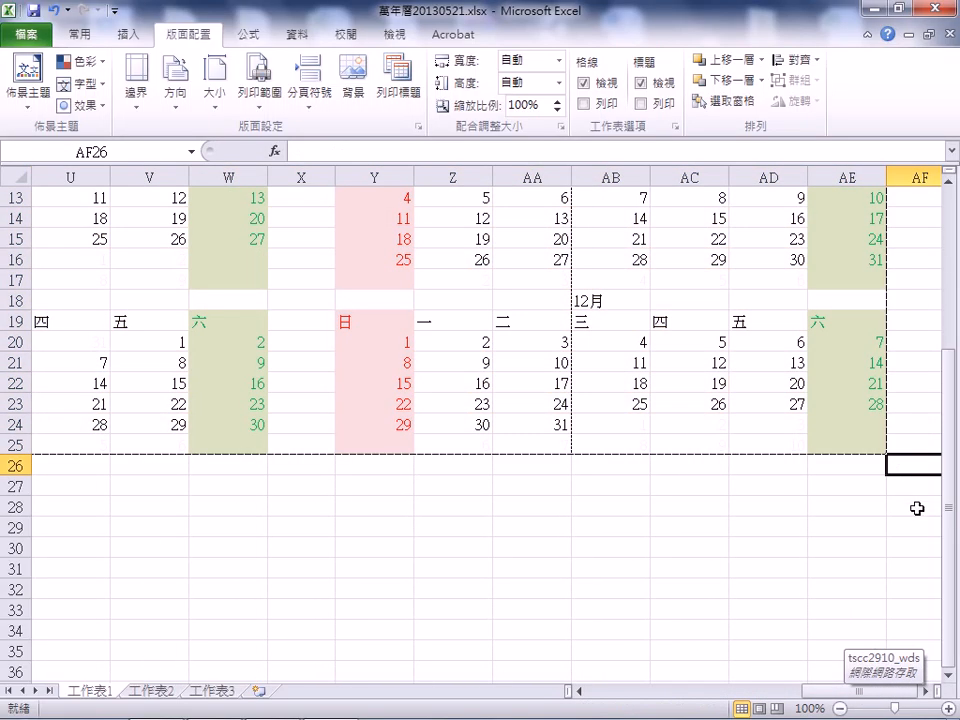
pyautogui.click(880, 447)
pyautogui.moveTo(866, 440); pyautogui.dragTo(5, 55)
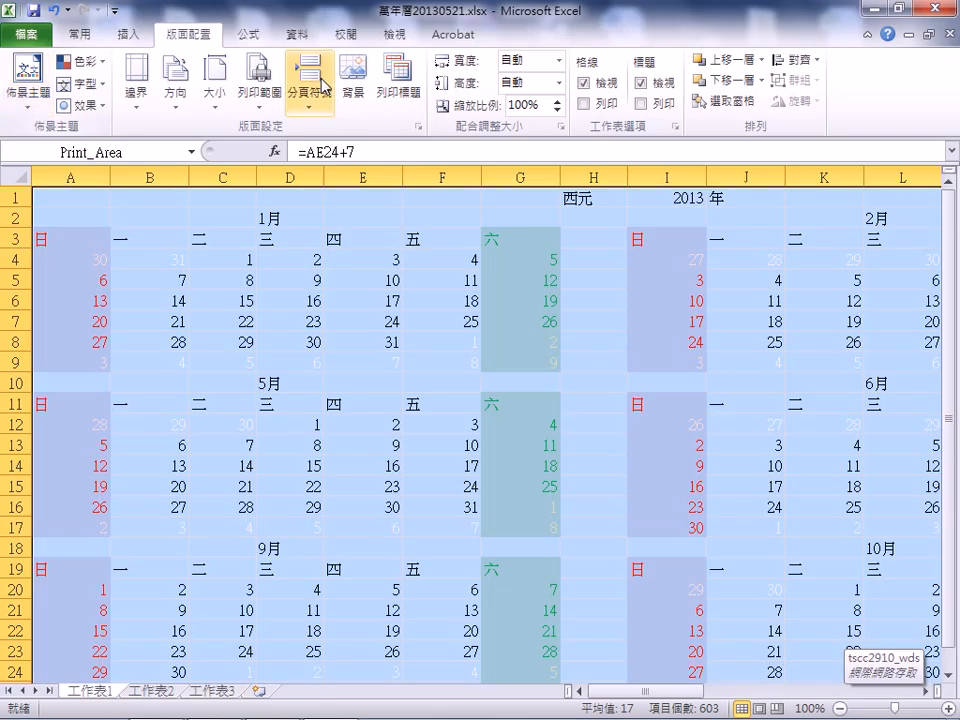
pyautogui.click(270, 105)
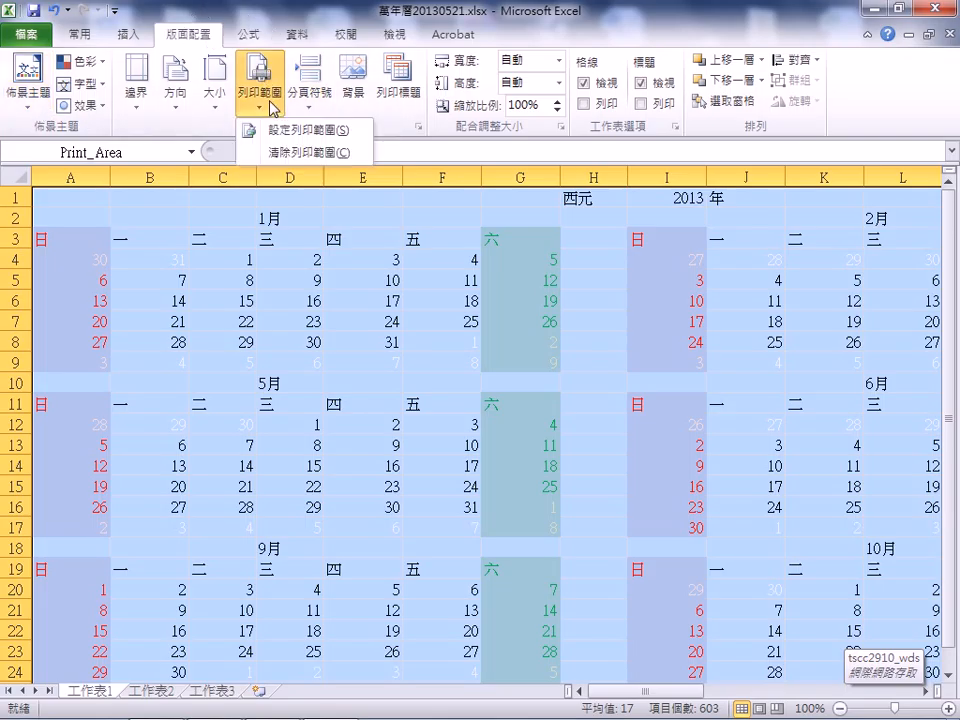